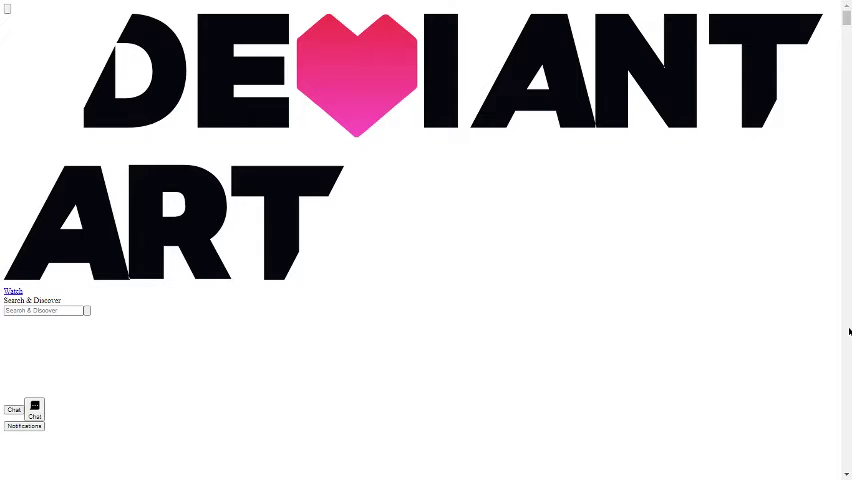
scroll(848, 330, "down", 3)
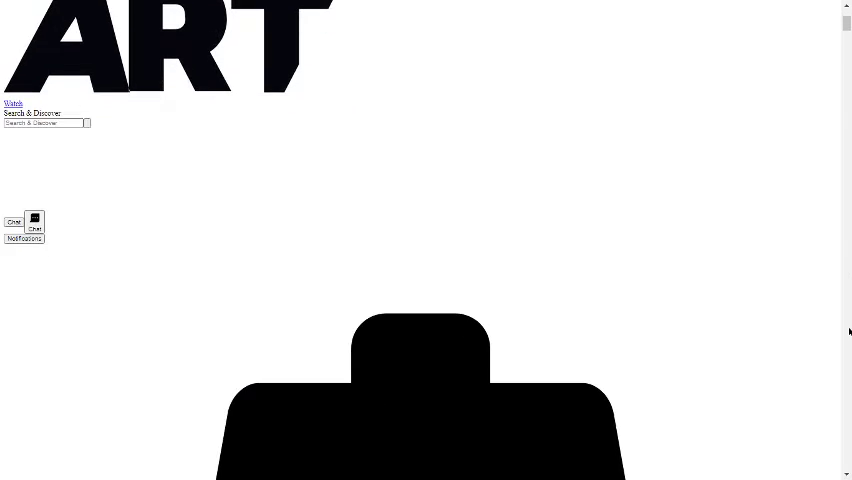
scroll(848, 330, "up", 3)
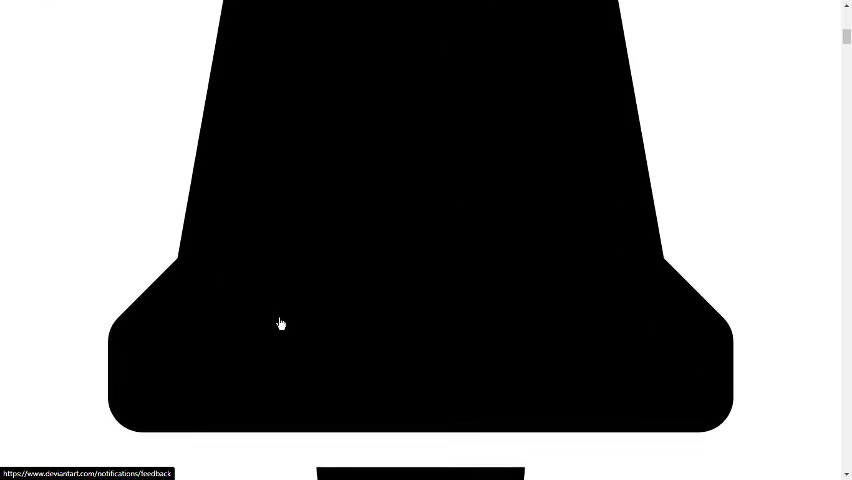
scroll(300, 280, "down", 3)
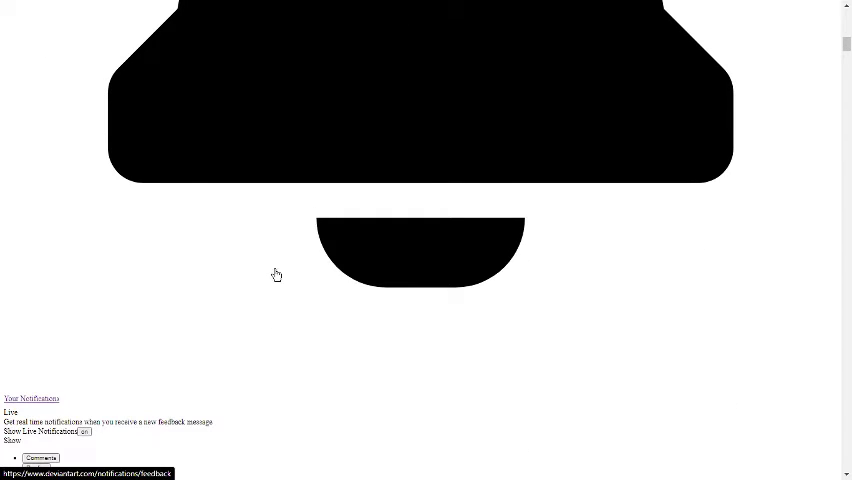
scroll(270, 280, "down", 3)
scroll(268, 285, "down", 3)
scroll(245, 285, "down", 3)
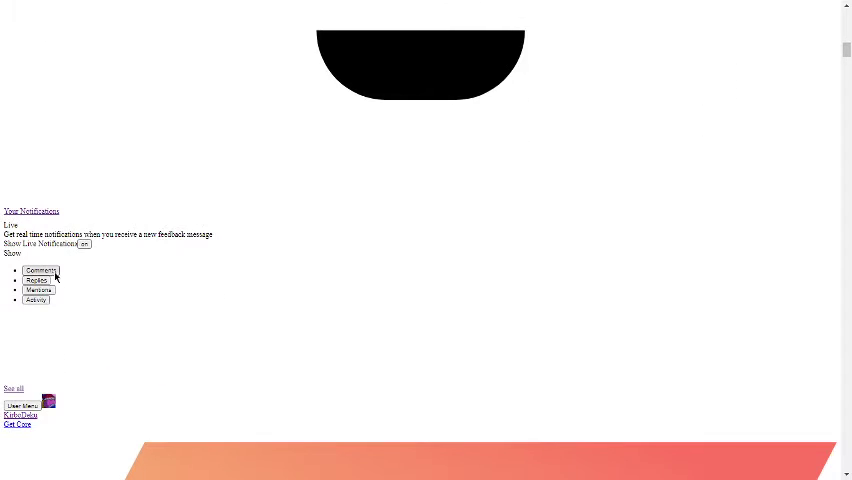
scroll(104, 288, "down", 3)
scroll(60, 280, "down", 3)
scroll(128, 277, "up", 1)
scroll(128, 277, "up", 2)
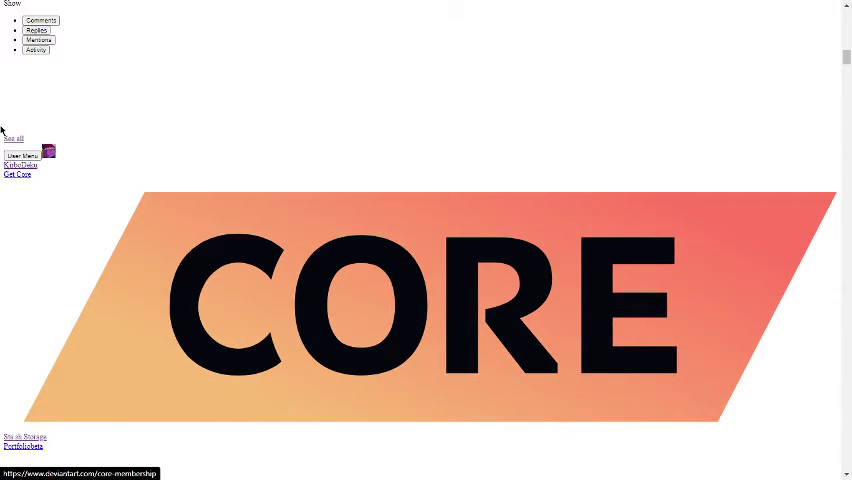
scroll(50, 157, "down", 2)
scroll(50, 157, "down", 6)
scroll(50, 157, "down", 4)
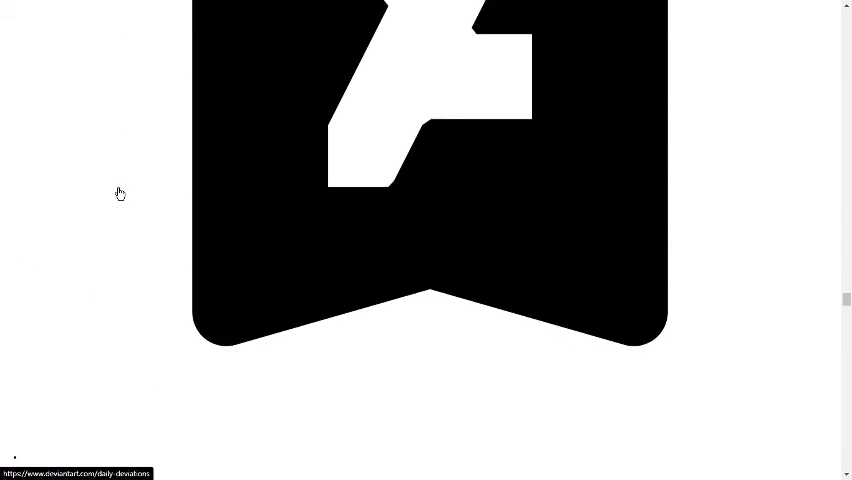
scroll(119, 193, "down", 4)
scroll(117, 190, "down", 4)
scroll(117, 190, "down", 4)
scroll(117, 190, "down", 4)
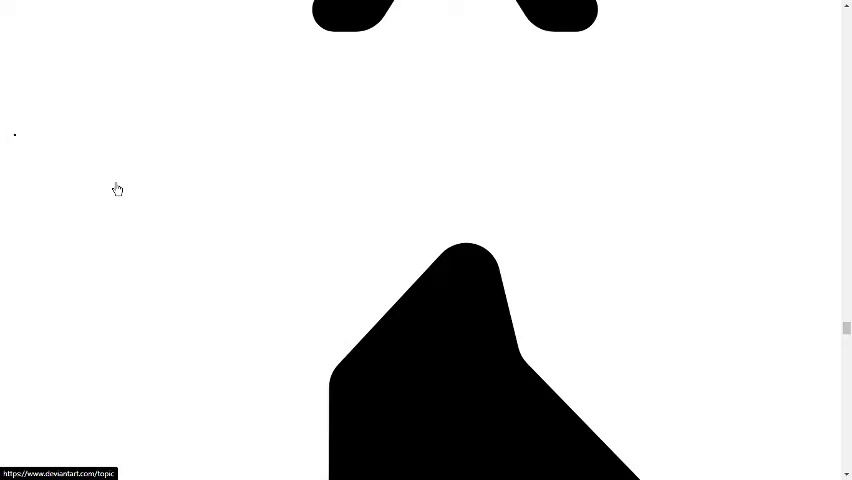
scroll(117, 190, "down", 4)
scroll(117, 190, "down", 4)
scroll(117, 190, "down", 4)
scroll(117, 190, "down", 2)
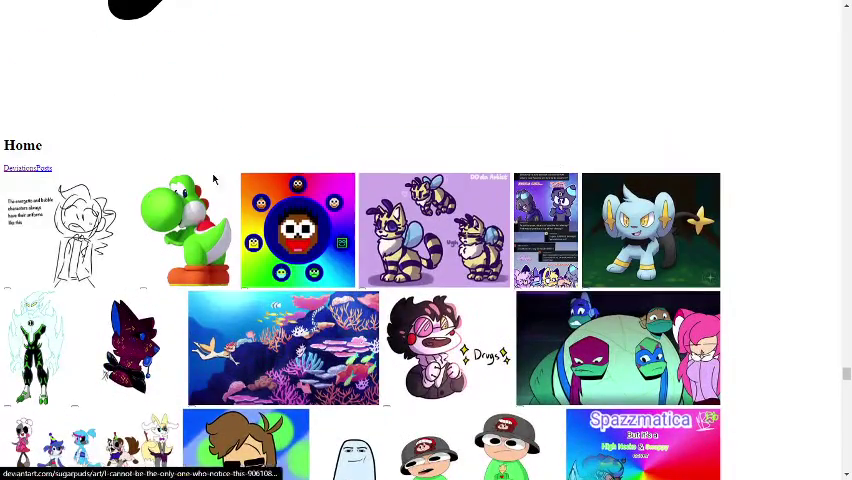
scroll(755, 258, "down", 5)
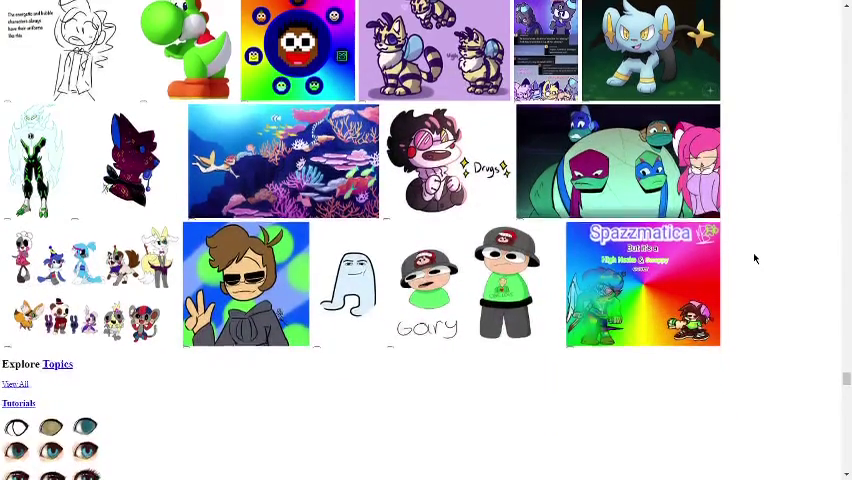
scroll(764, 264, "down", 2)
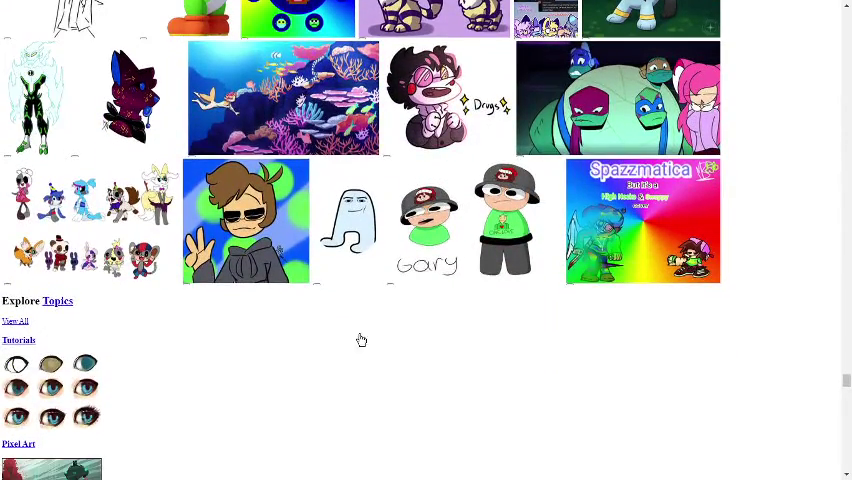
scroll(361, 340, "down", 4)
scroll(200, 340, "down", 2)
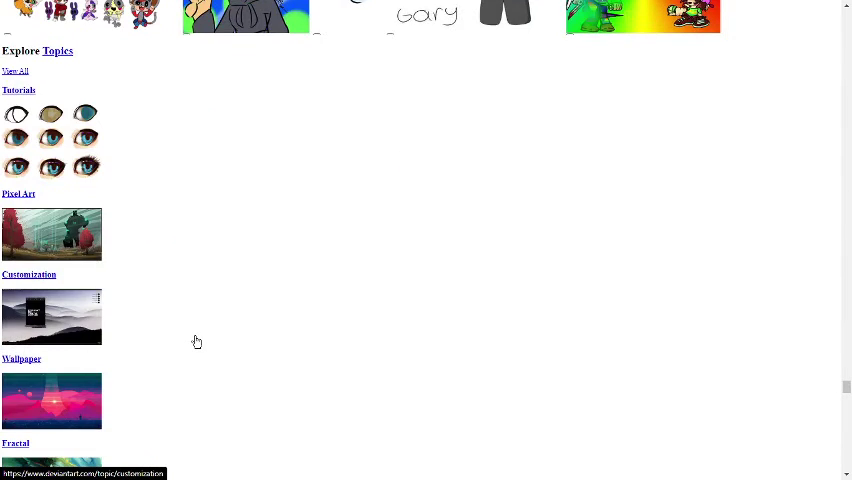
scroll(197, 342, "down", 3)
scroll(197, 342, "down", 2)
scroll(197, 342, "down", 1)
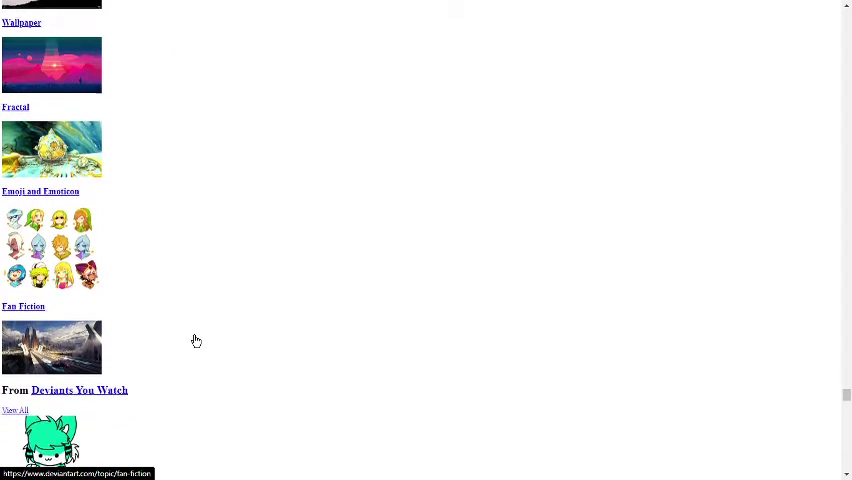
scroll(196, 340, "down", 4)
scroll(196, 340, "up", 2)
scroll(196, 340, "up", 1)
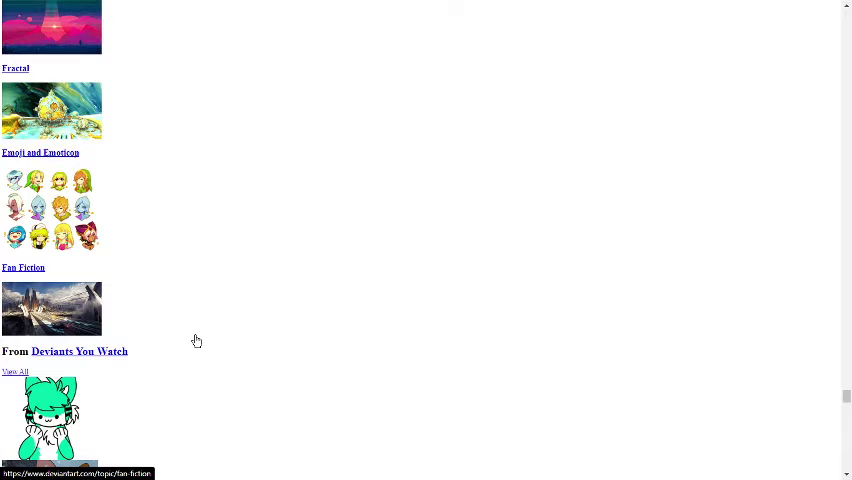
scroll(198, 339, "down", 2)
scroll(198, 339, "down", 2)
scroll(198, 339, "down", 1)
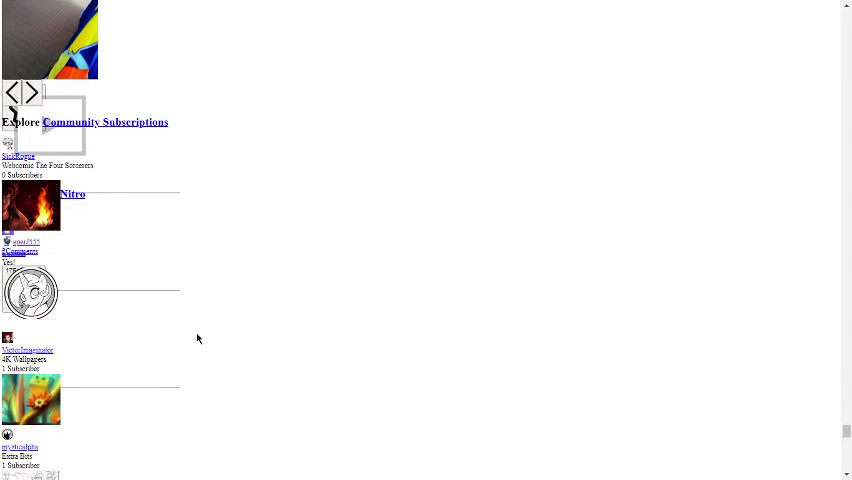
scroll(198, 339, "down", 4)
scroll(198, 339, "down", 1)
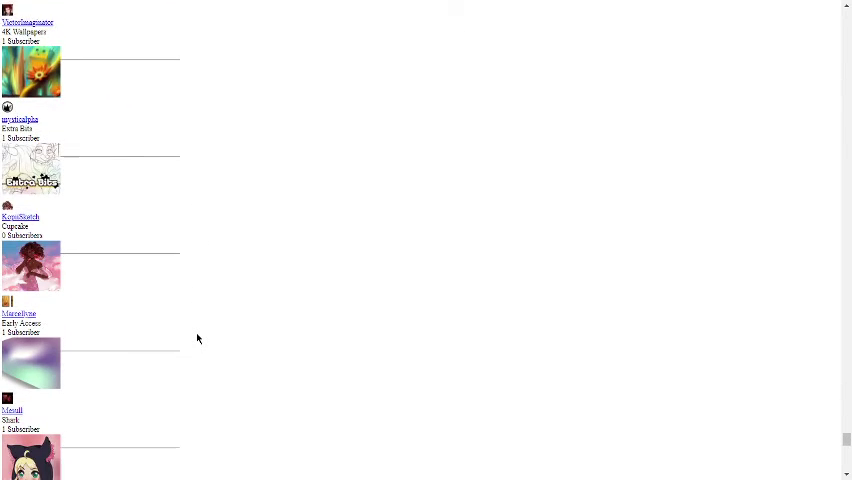
scroll(198, 339, "down", 2)
scroll(197, 339, "down", 4)
scroll(197, 339, "down", 4)
scroll(197, 339, "down", 2)
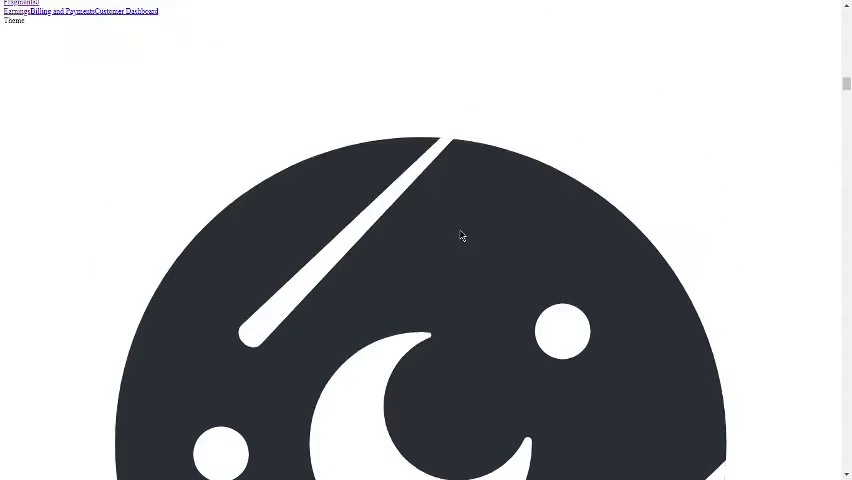
scroll(462, 236, "up", 2)
scroll(490, 250, "down", 5)
scroll(535, 250, "down", 5)
scroll(530, 260, "down", 5)
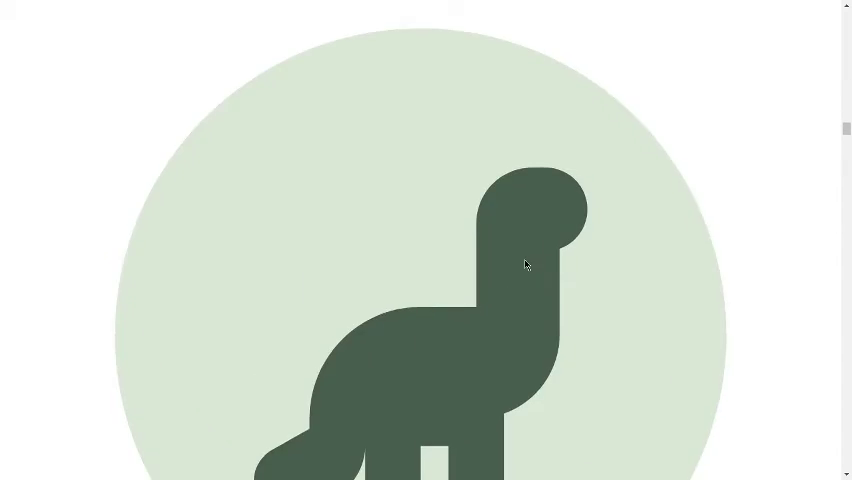
scroll(526, 264, "down", 5)
scroll(520, 270, "down", 5)
scroll(505, 275, "down", 5)
scroll(445, 310, "down", 4)
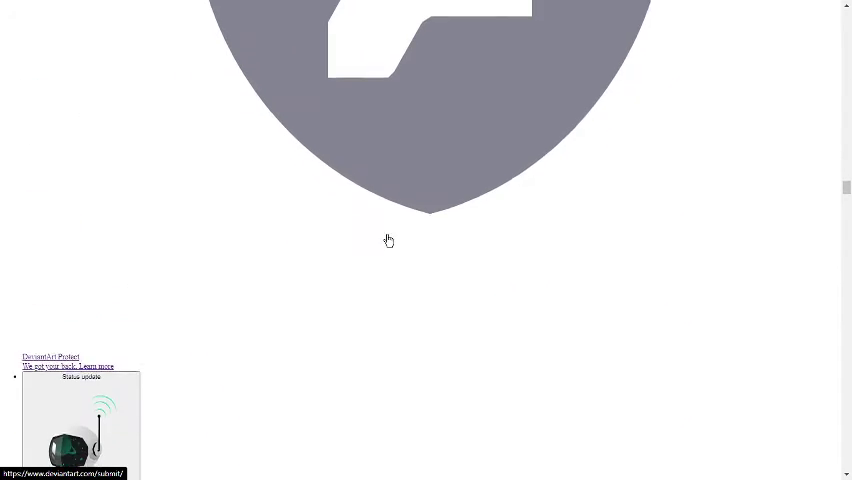
scroll(389, 240, "up", 4)
scroll(434, 161, "down", 5)
scroll(432, 165, "down", 3)
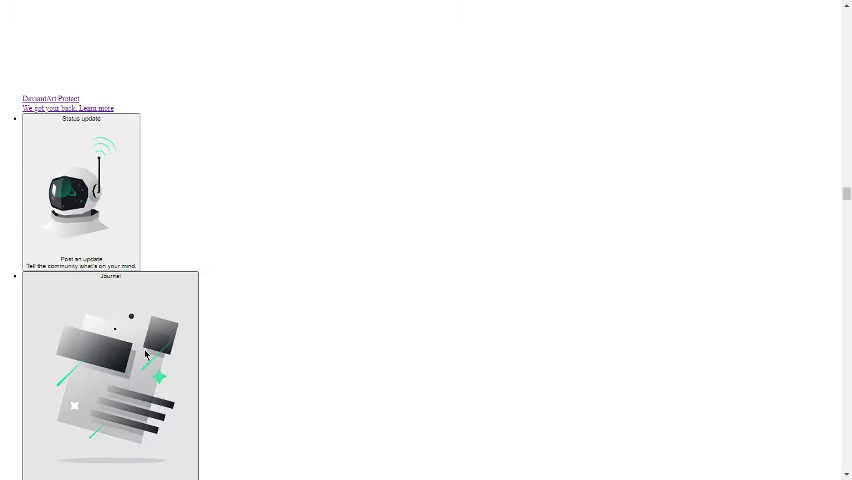
scroll(156, 241, "down", 3)
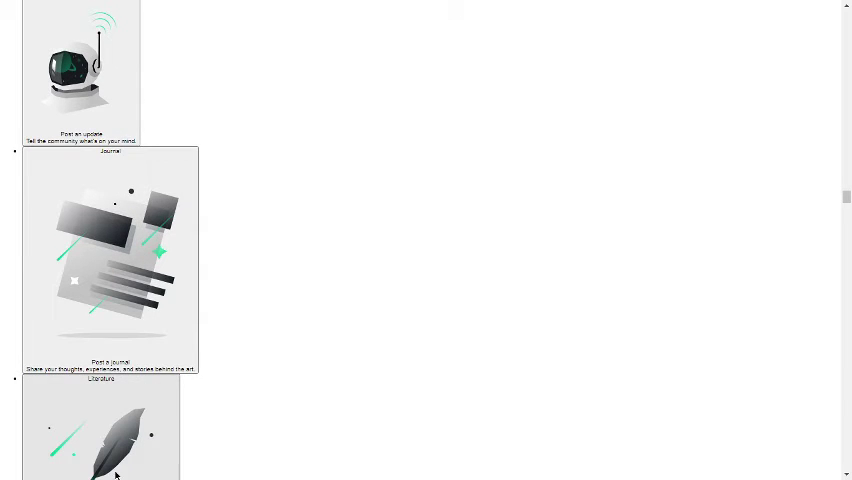
scroll(120, 440, "up", 5)
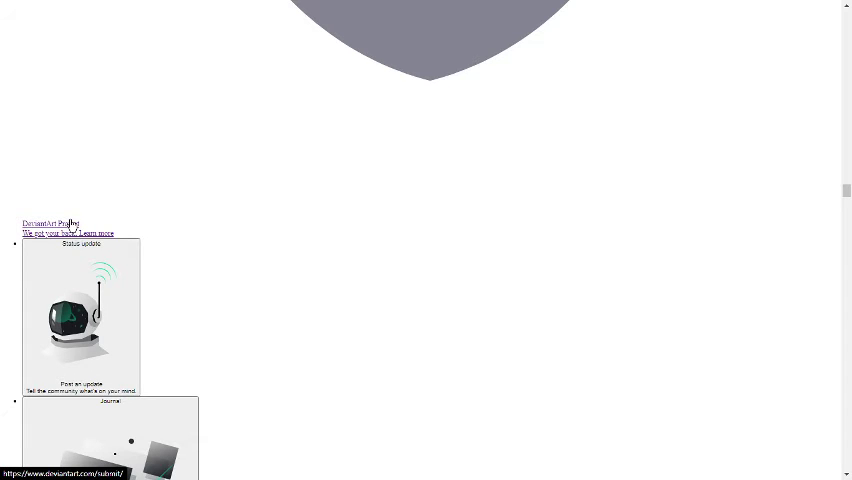
scroll(400, 250, "up", 4)
scroll(420, 290, "up", 4)
scroll(426, 354, "up", 4)
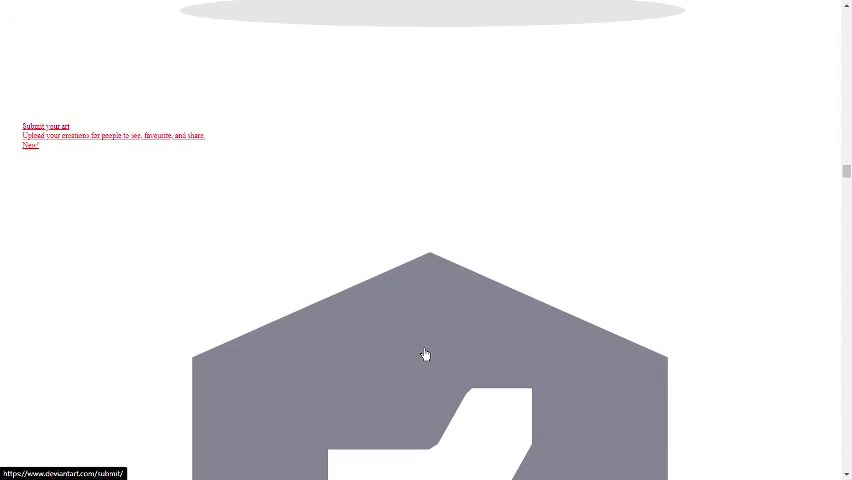
Step: Reload the DeviantArt home page so it renders with its dark-theme styling
left_click(425, 354)
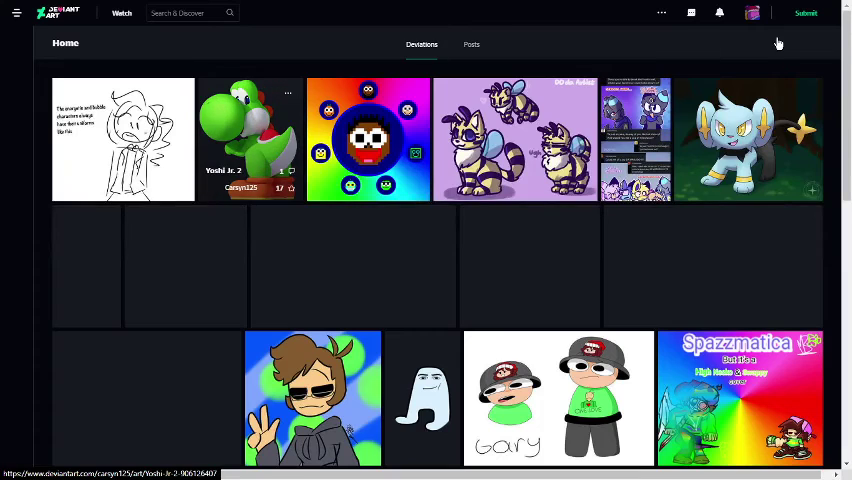
scroll(780, 200, "down", 5)
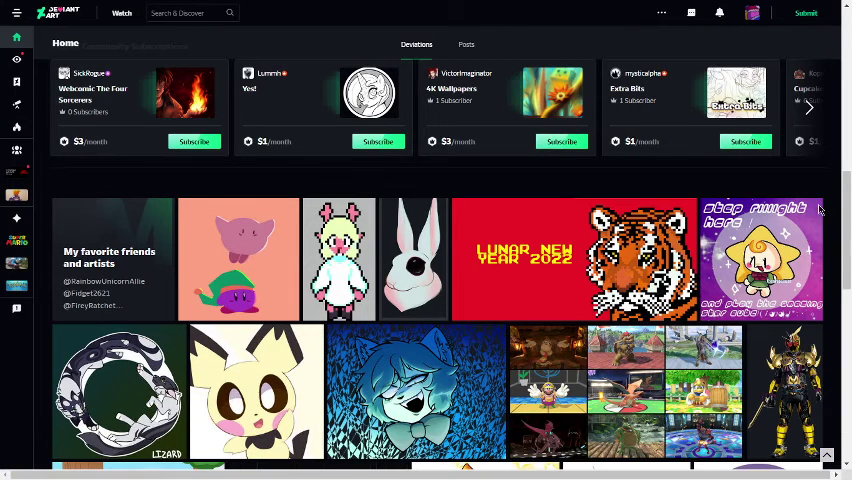
scroll(819, 208, "up", 4)
scroll(815, 300, "up", 4)
scroll(815, 330, "up", 4)
scroll(814, 350, "up", 2)
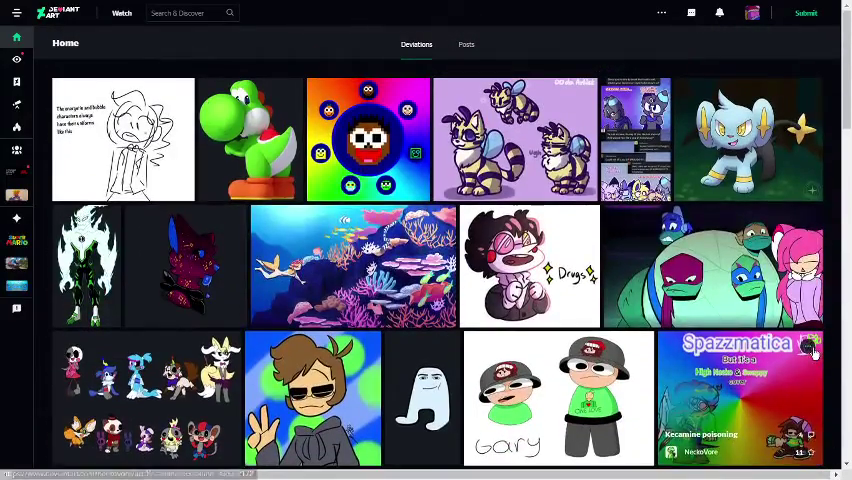